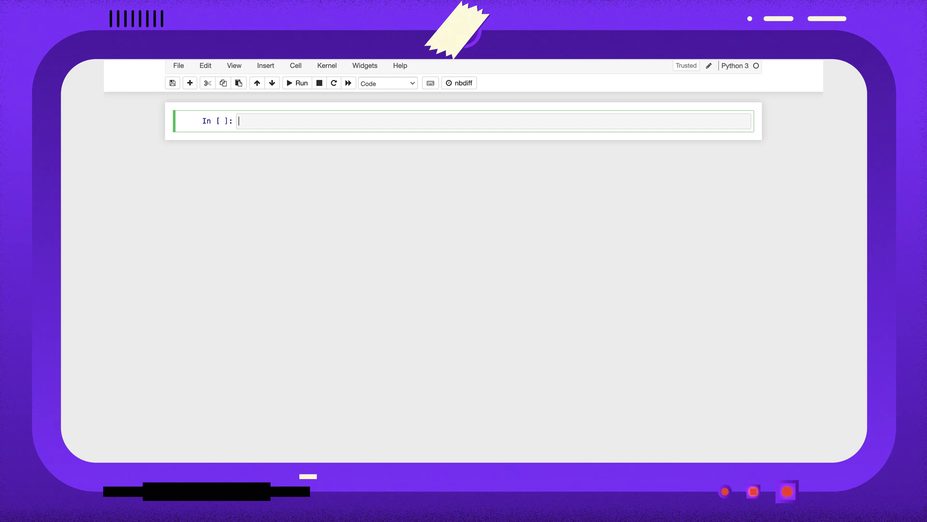
text(from qiskit.c)
text(ircuit.lb)
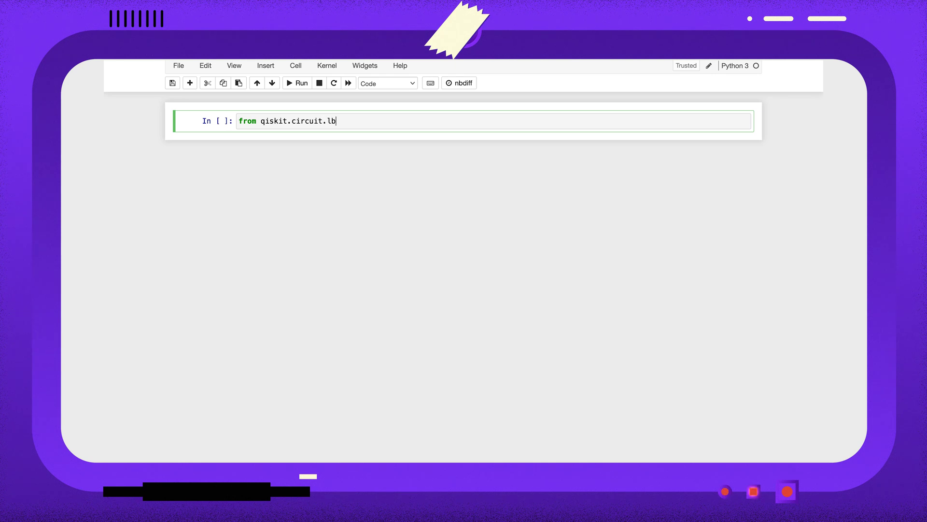
text(ibrary import )
text(QuantumVolume)
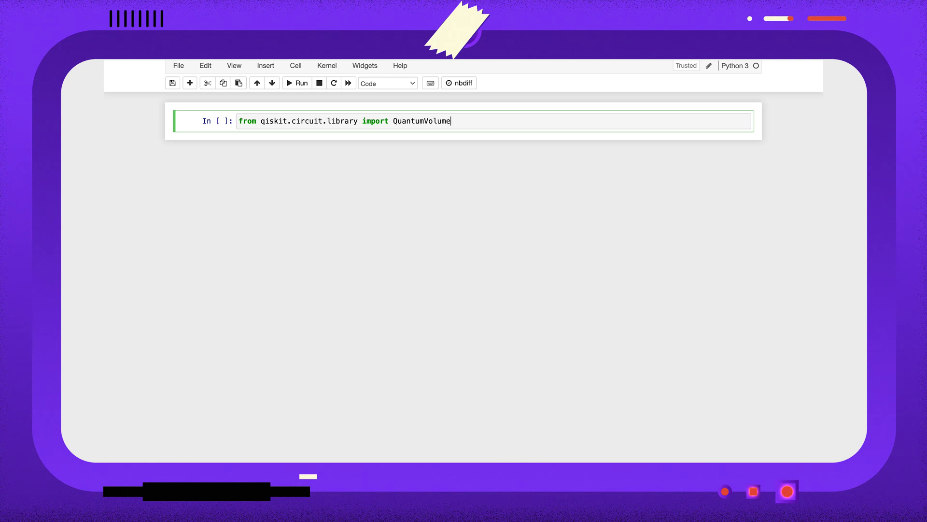
Write and run the QuantumVolume import, qv = QuantumVolume(4) and qv.draw(), then save the notebook.
key(Return)
text(qv = Q)
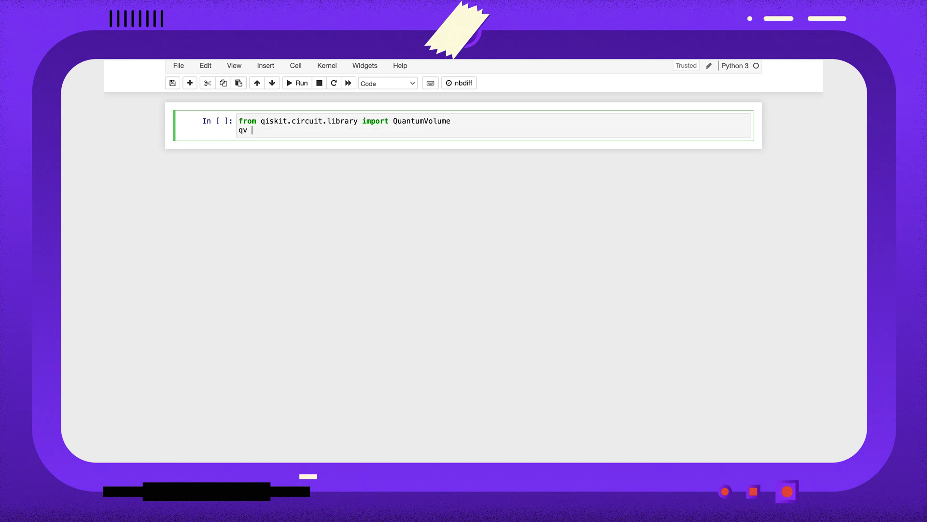
text(uantumVolume(4)
key(Return)
text(qv.)
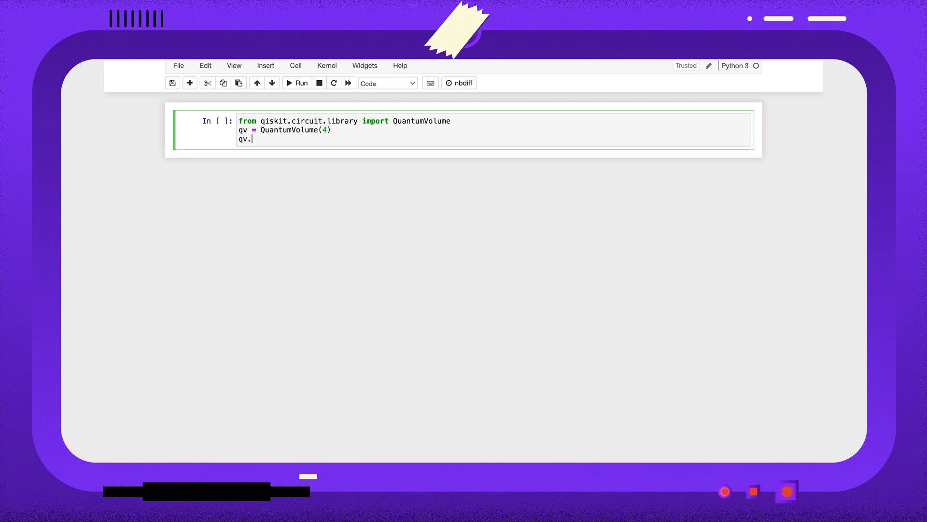
text(())
key(shift+Return)
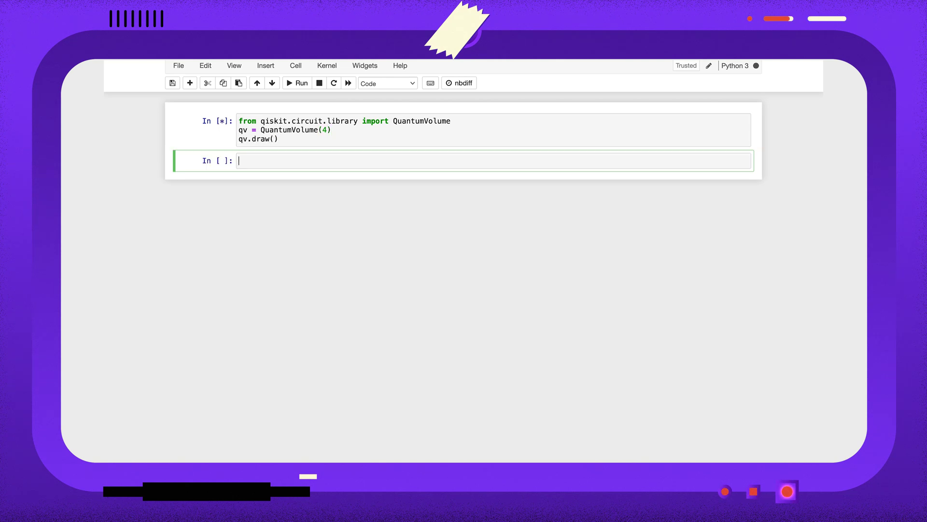
key(ctrl+s)
click(339, 131)
text(decompose())
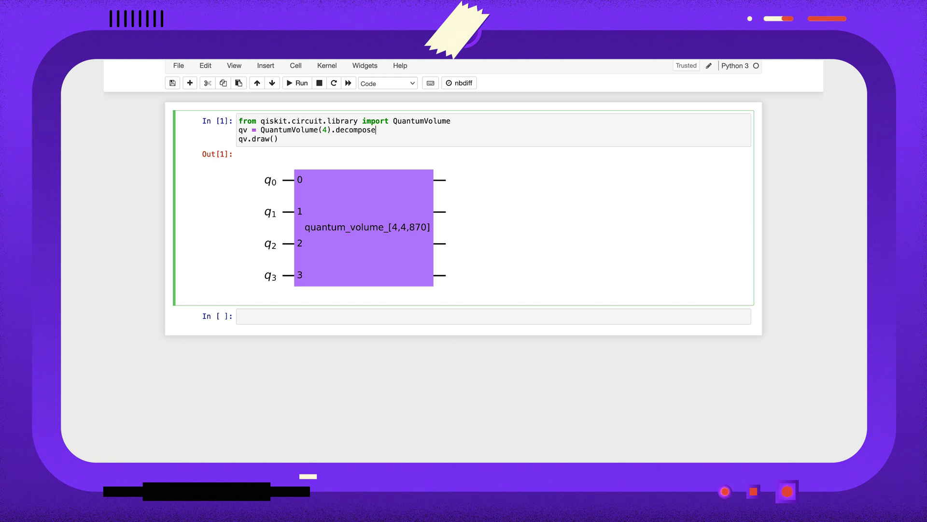
Redraw the QuantumVolume(4) circuit decomposed into su4 two-qubit gate layers.
key(shift+Return)
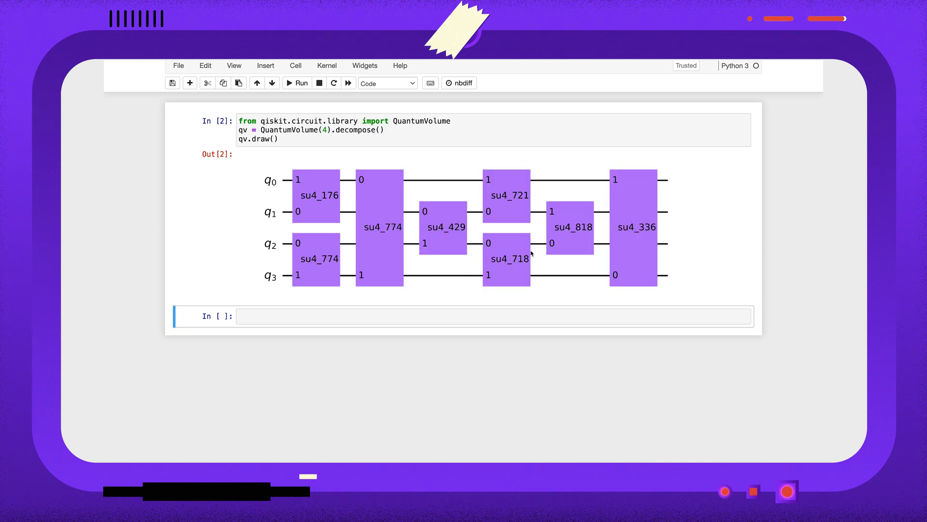
click(349, 131)
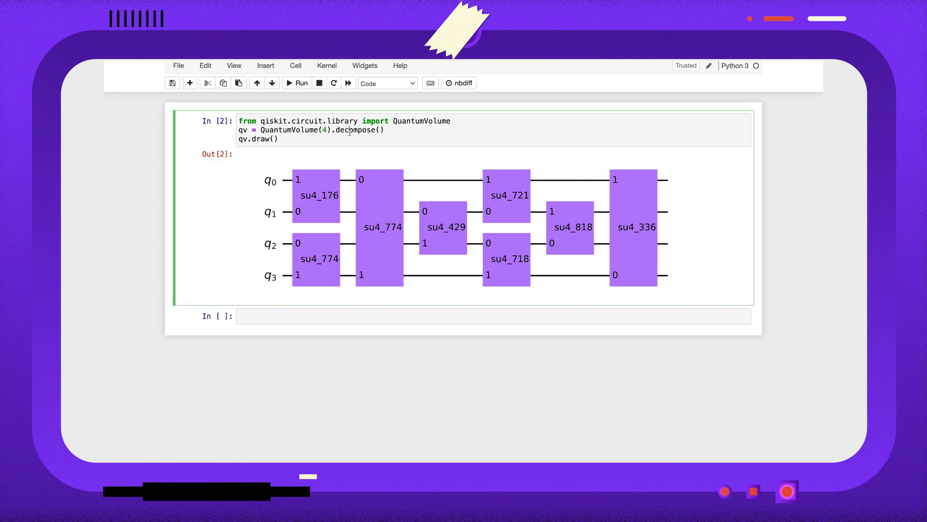
key(Escape)
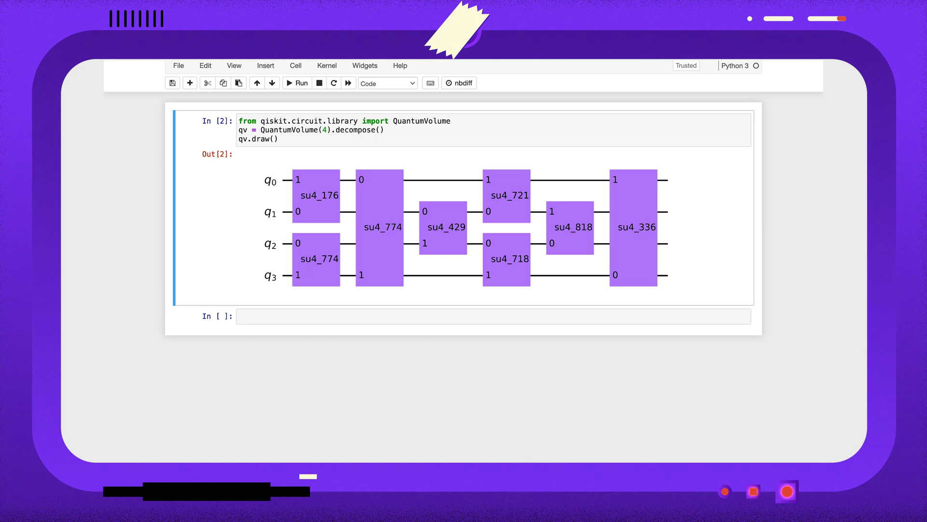
Rerun the decomposed cell five times to draw different random su4 layouts.
key(shift+Return)
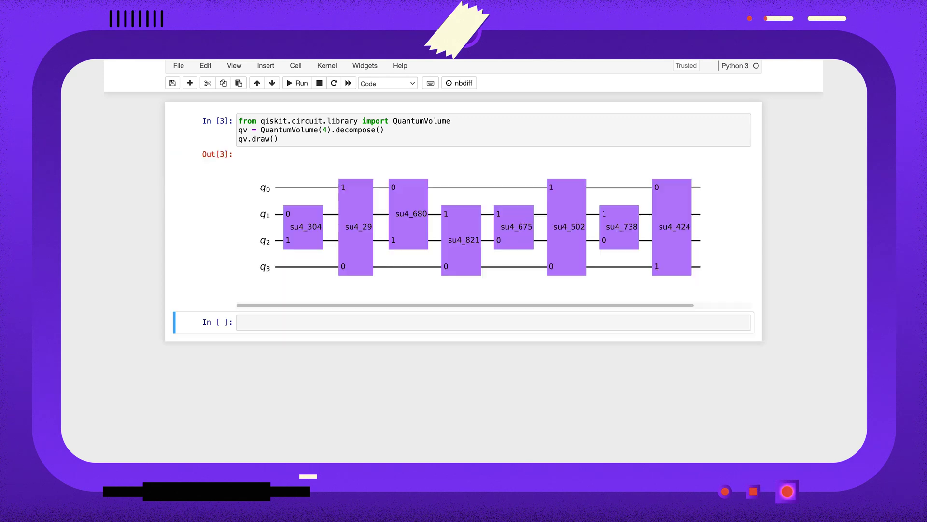
key(Up)
key(shift+Return)
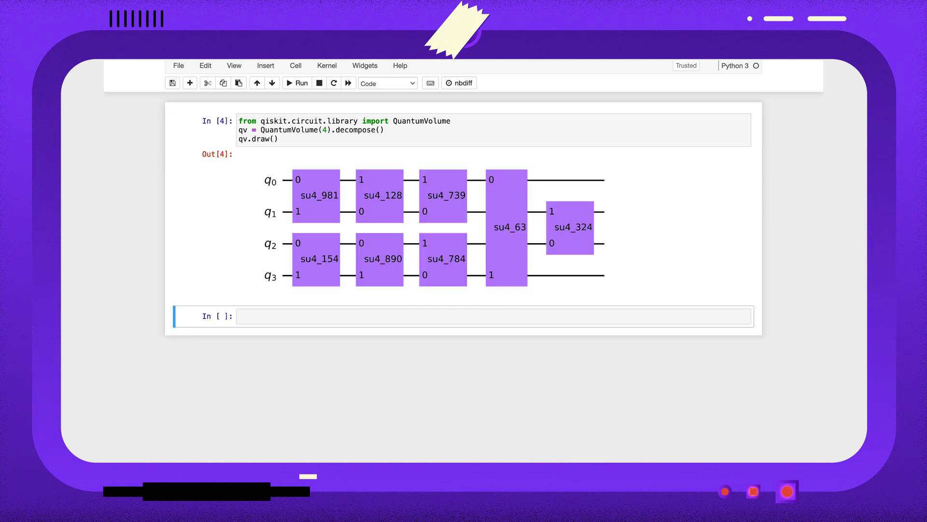
key(Up)
key(shift+Return)
key(Up)
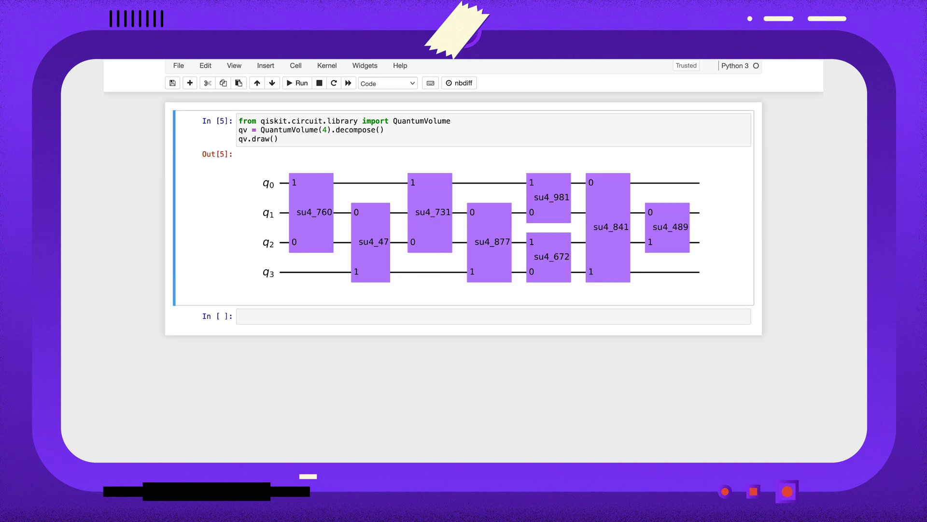
key(shift+Return)
key(Up)
key(shift+Return)
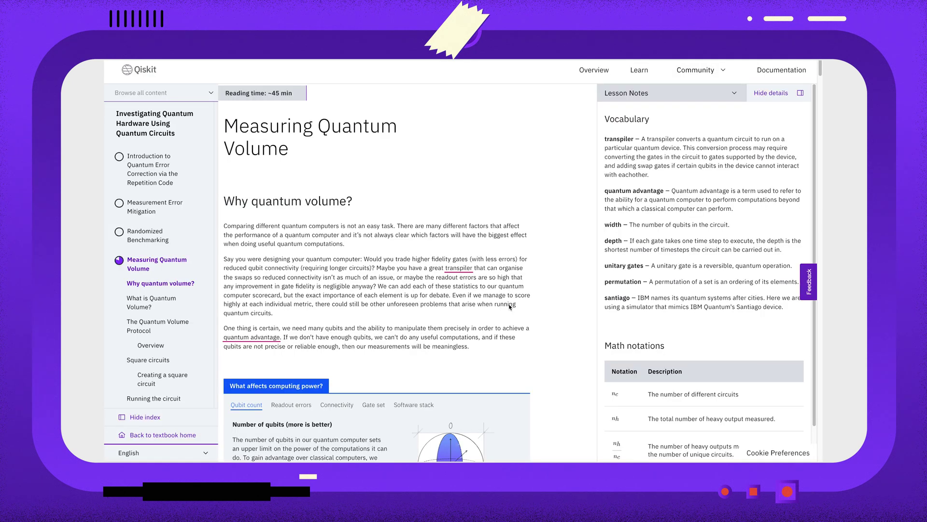
scroll(509, 306, down, 2)
View the Readout errors and Connectivity explanations, then run the heavy-output histogram example.
click(291, 332)
click(337, 332)
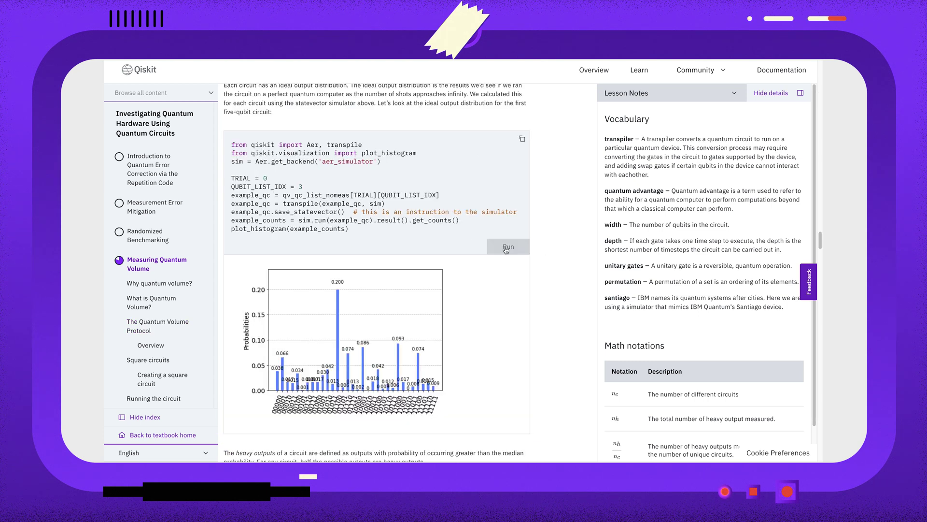
click(507, 246)
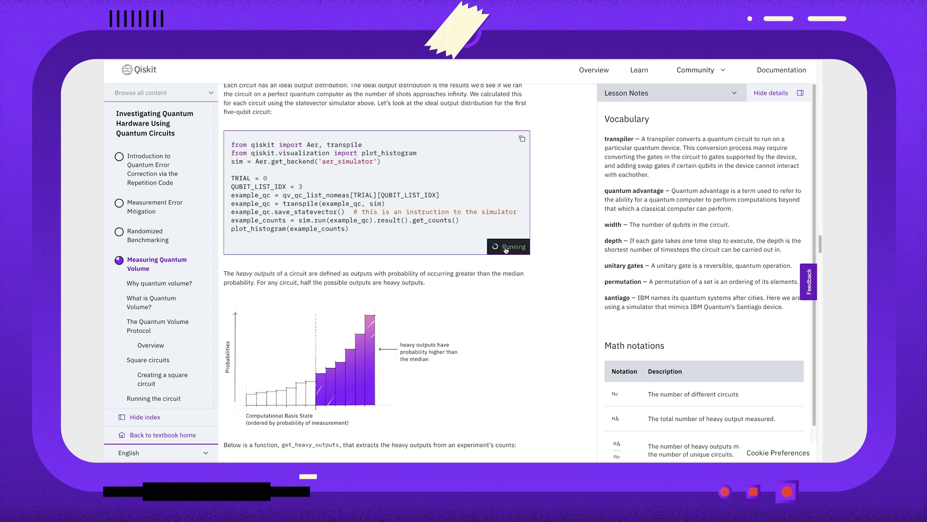